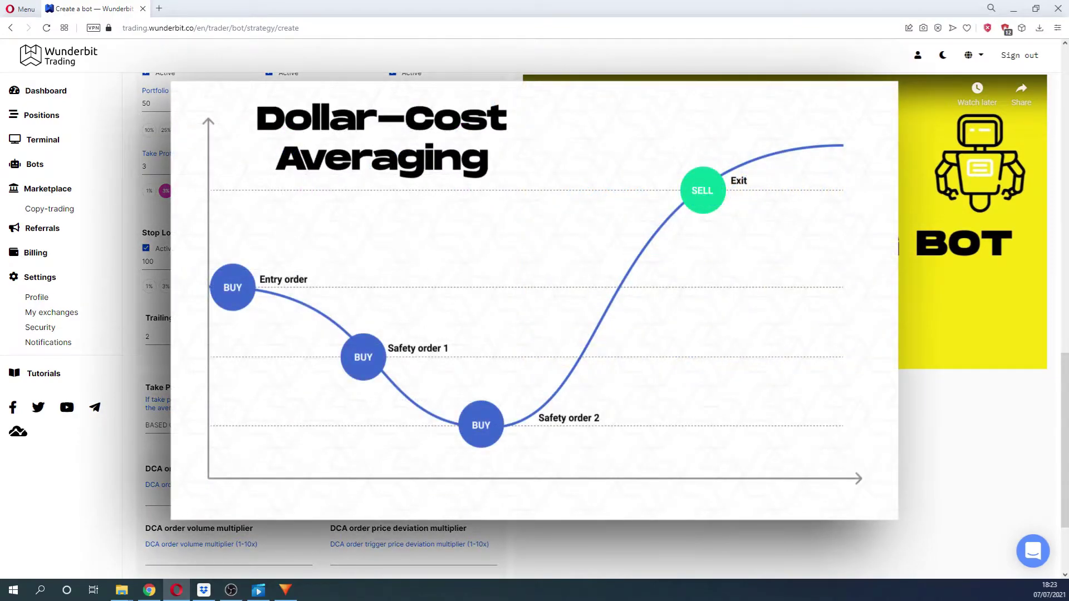
{"action": "scroll", "coordinate": [127, 366], "scroll_direction": "down", "scroll_amount": 3}
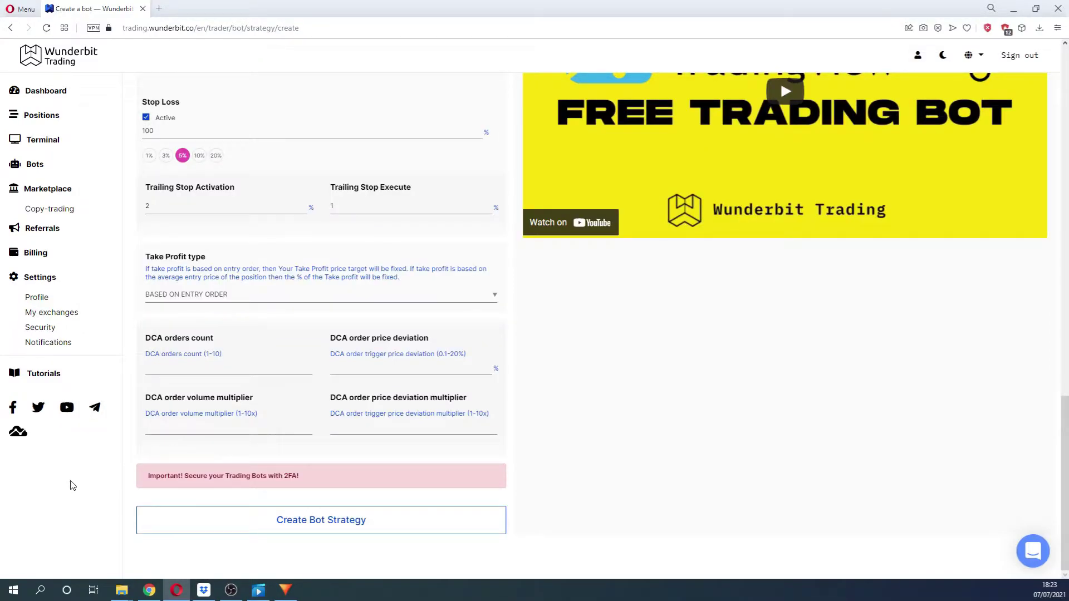
{"action": "left_click", "coordinate": [266, 298]}
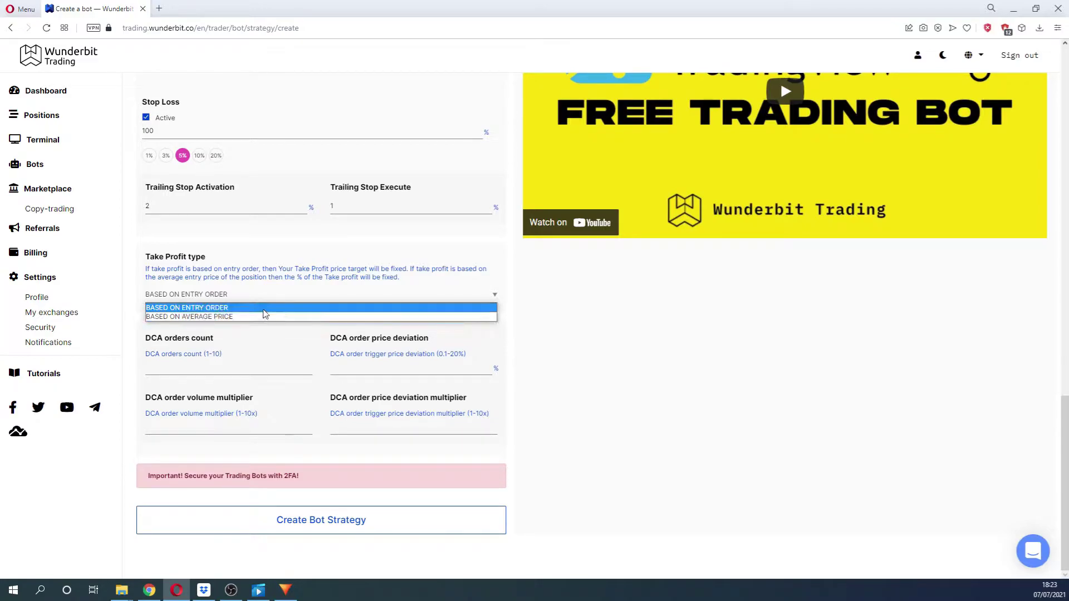
{"action": "left_click", "coordinate": [220, 297]}
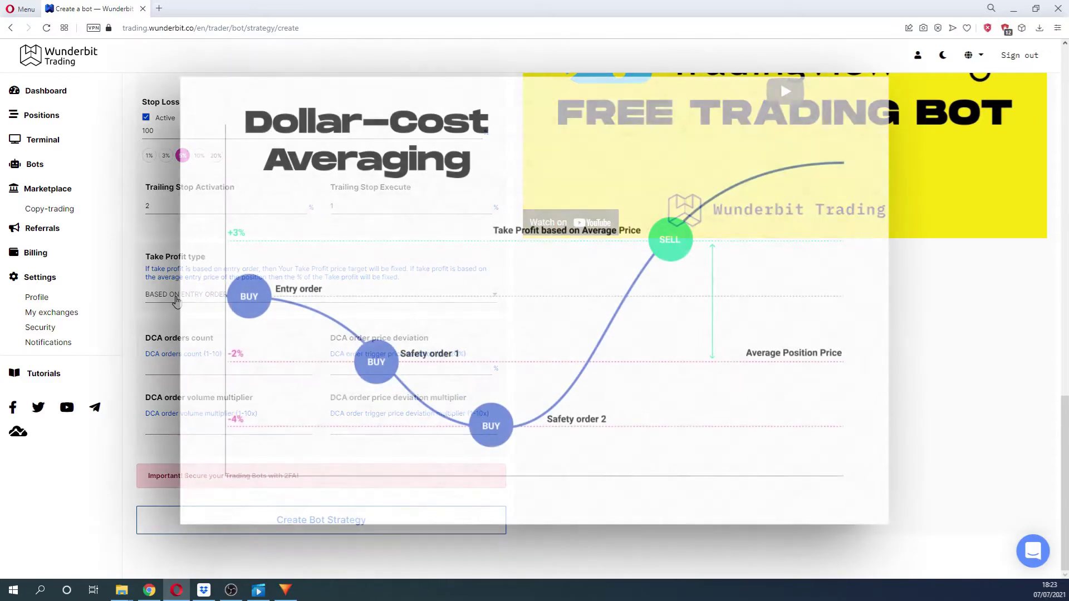
Set the Take Profit type to BASED ON AVERAGE PRICE
{"action": "left_click", "coordinate": [168, 294]}
{"action": "left_click", "coordinate": [178, 318]}
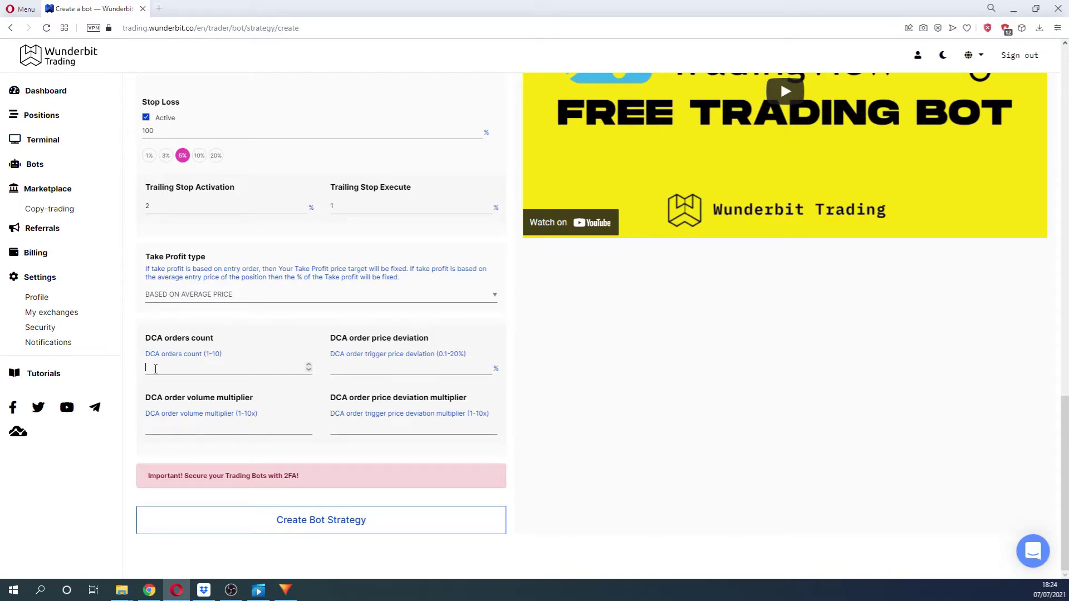
{"action": "type", "text": "5"}
Select the DCA order volume multiplier field to enter its value
{"action": "left_click", "coordinate": [244, 426]}
{"action": "type", "text": "1"}
{"action": "type", "text": "1"}
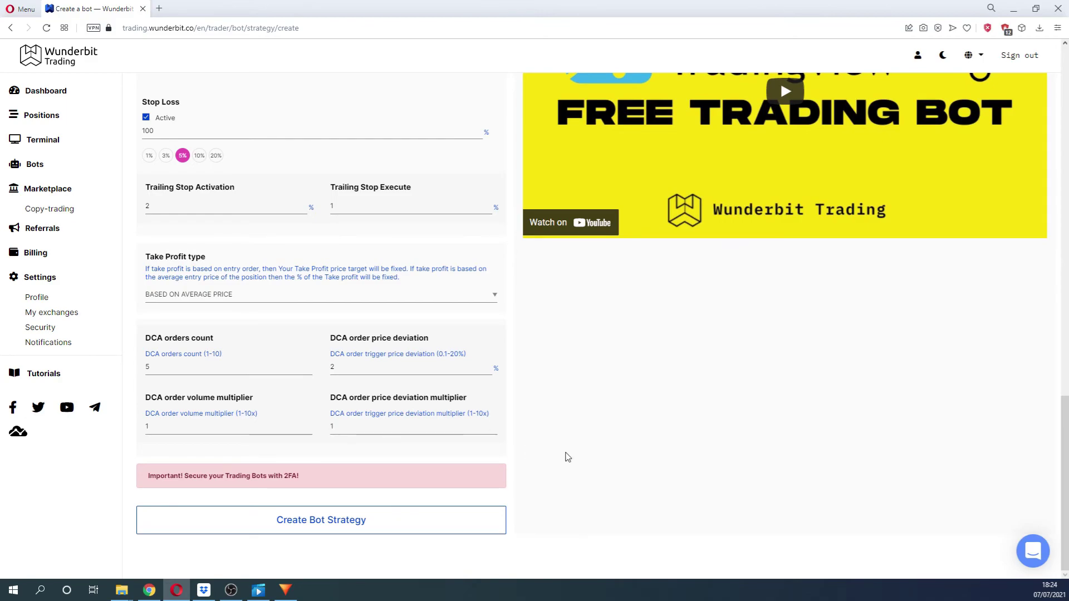